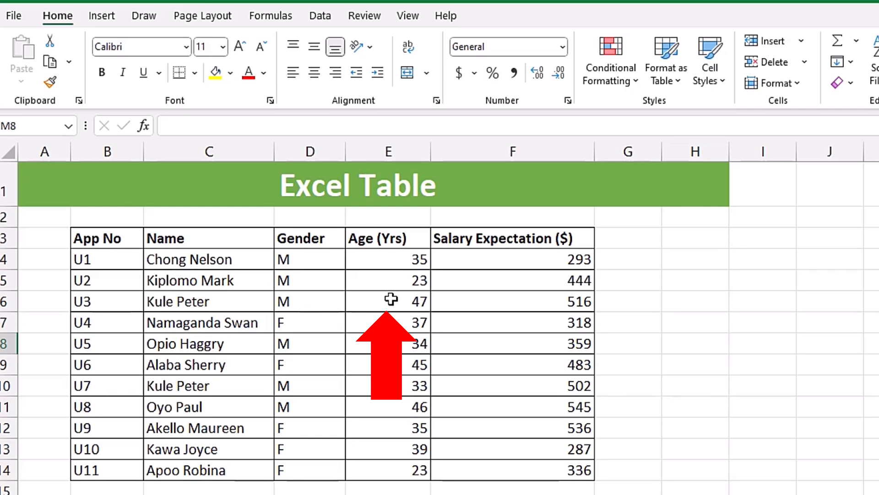
Convert the data range B3:F14 to a table without treating its first row as headers, and undo the conversion
{"action": "left_click", "coordinate": [391, 300]}
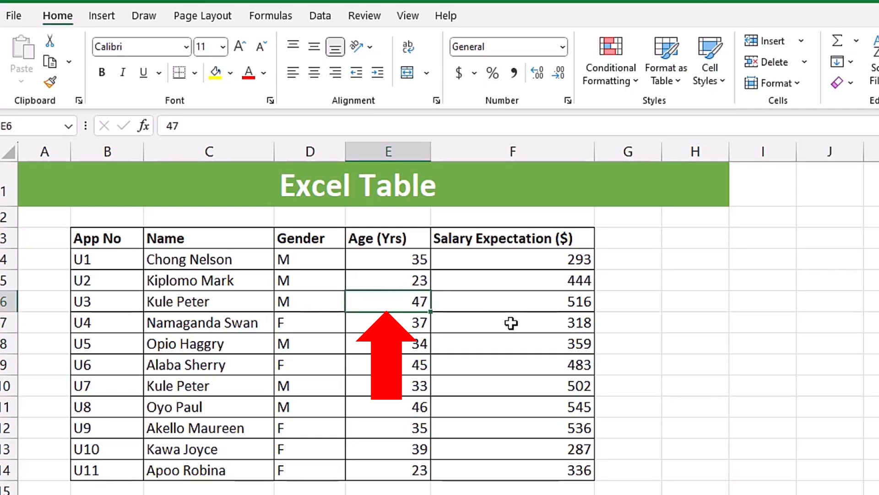
{"action": "left_click", "coordinate": [102, 17]}
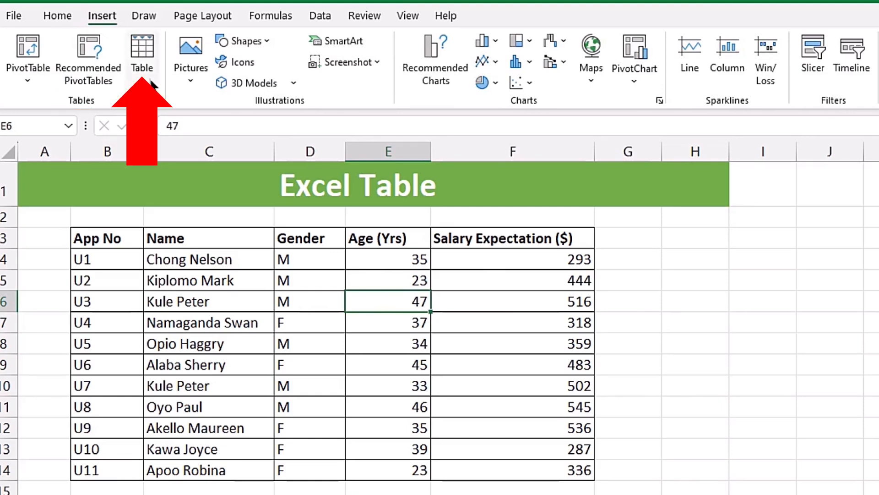
{"action": "left_click", "coordinate": [149, 44]}
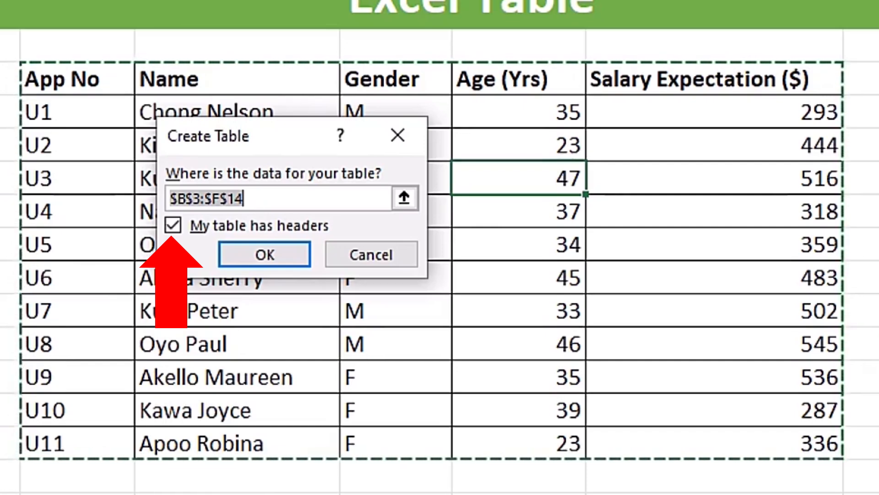
{"action": "left_click", "coordinate": [172, 224]}
{"action": "left_click", "coordinate": [247, 254]}
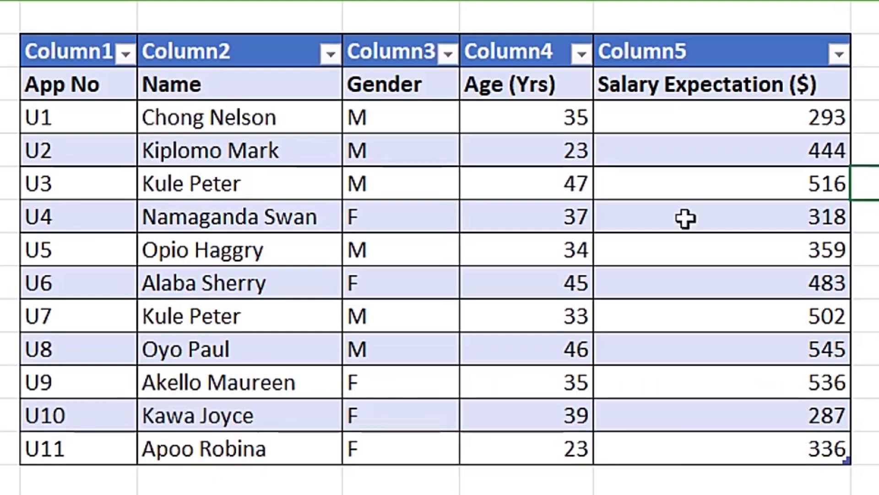
{"action": "key", "text": "ctrl+z"}
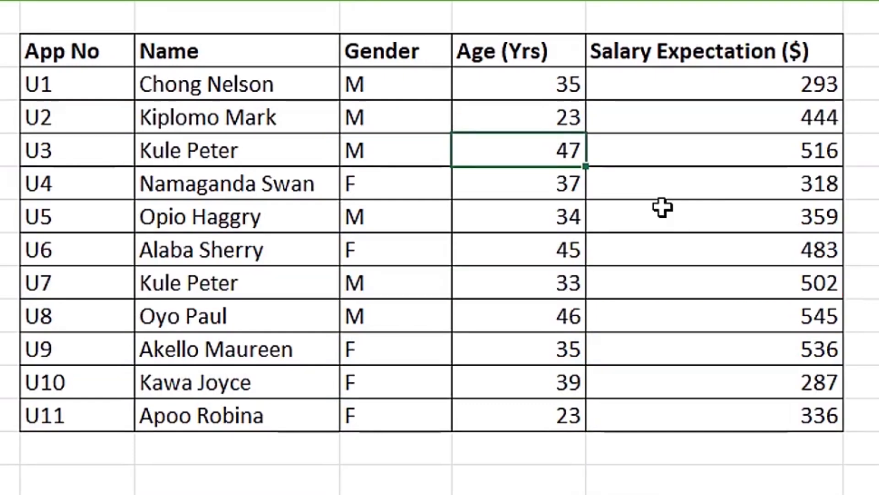
Convert the range B3:F14 to a table with headers and undo it, two times in a row
{"action": "key", "text": "alt+n+t"}
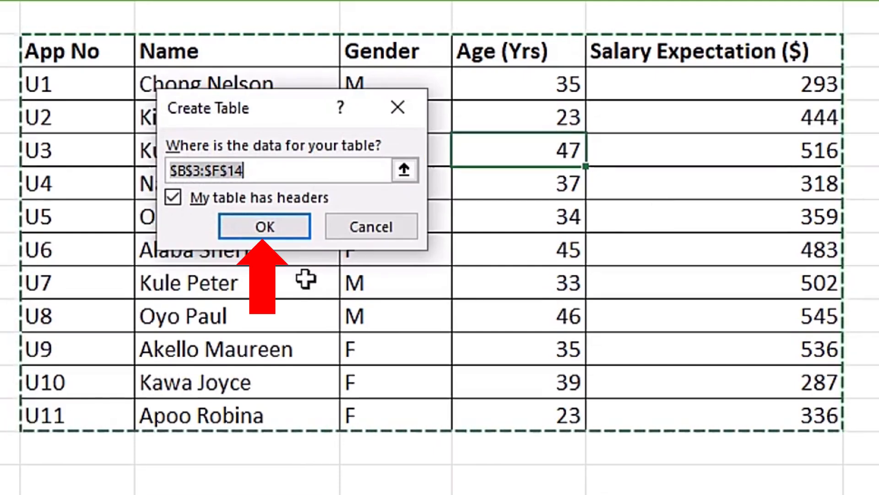
{"action": "left_click", "coordinate": [265, 228]}
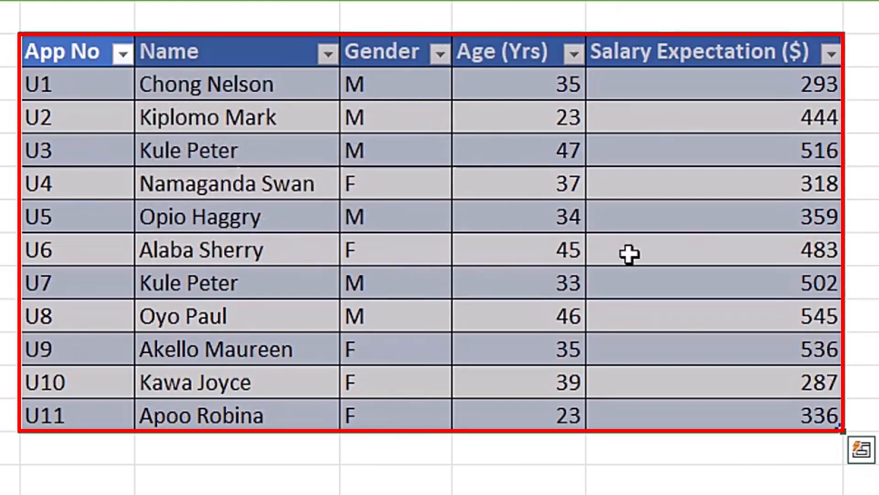
{"action": "key", "text": "ctrl+z"}
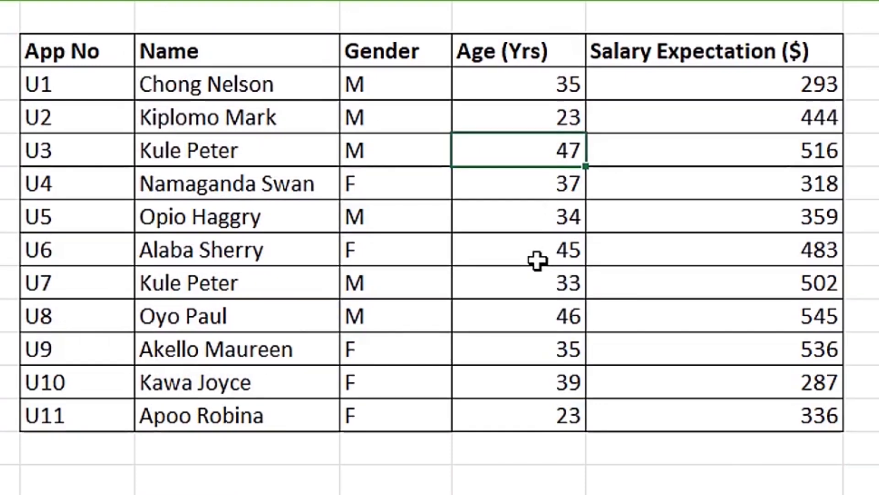
{"action": "key", "text": "ctrl+l"}
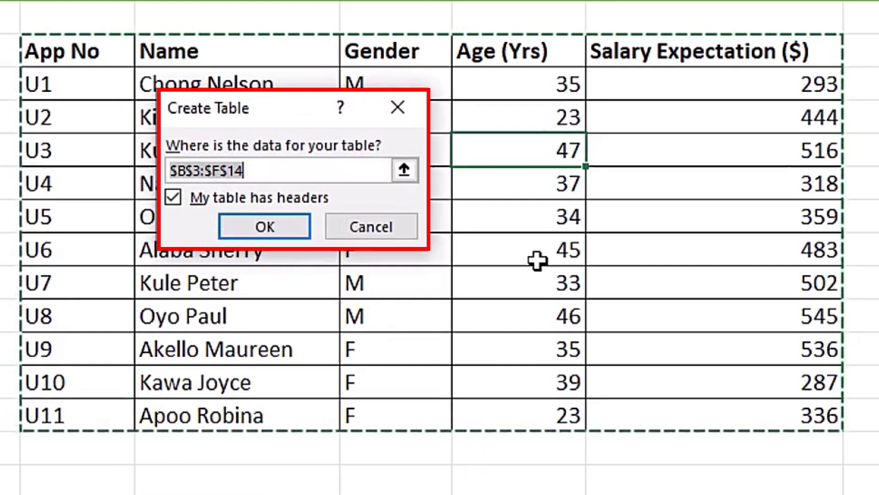
{"action": "key", "text": "Return"}
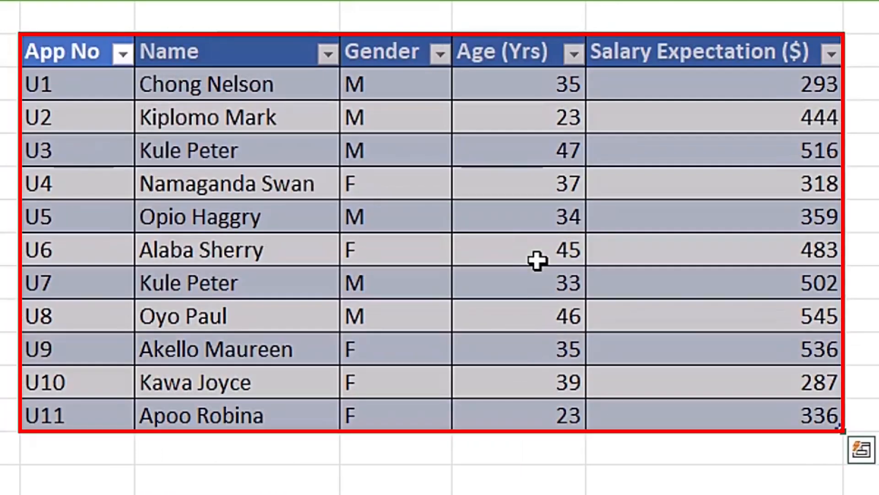
{"action": "key", "text": "ctrl+z"}
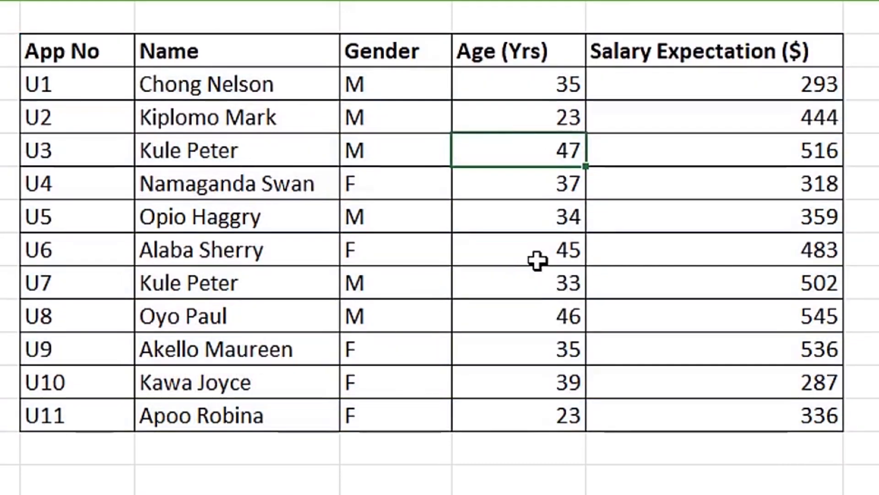
Create a table from the range B3:F14, keeping its first row as headers
{"action": "key", "text": "ctrl+t"}
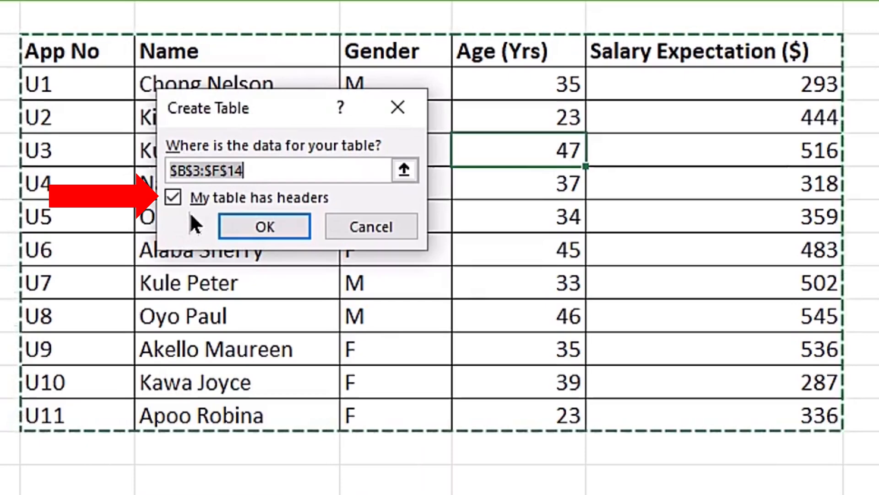
{"action": "left_click", "coordinate": [268, 227]}
{"action": "key", "text": "Left"}
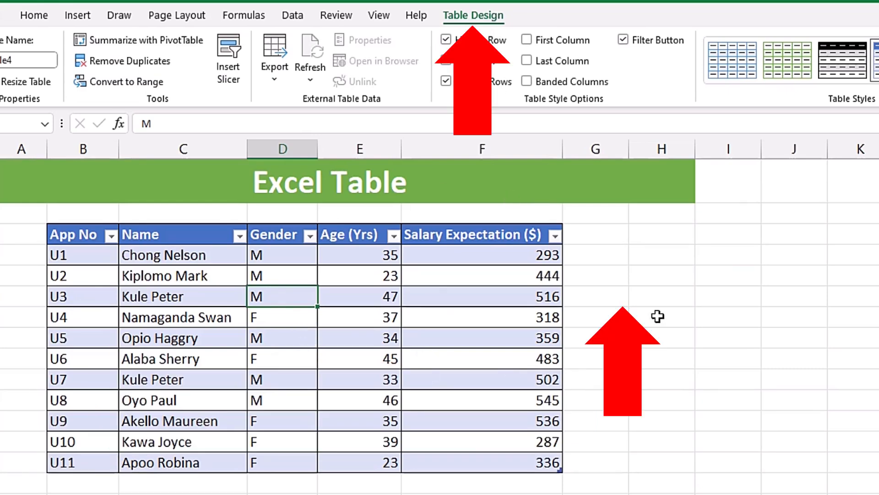
Reselect a cell inside the table and rename the table as Interview
{"action": "left_click", "coordinate": [655, 297]}
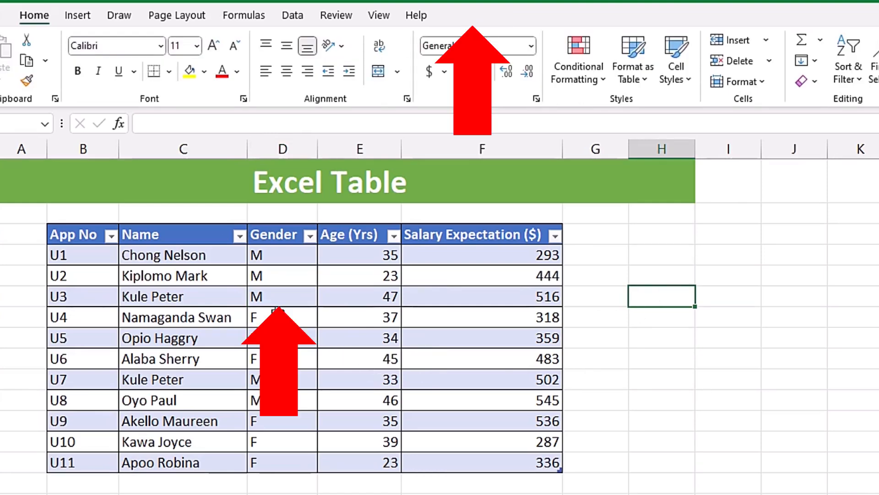
{"action": "left_click", "coordinate": [282, 300]}
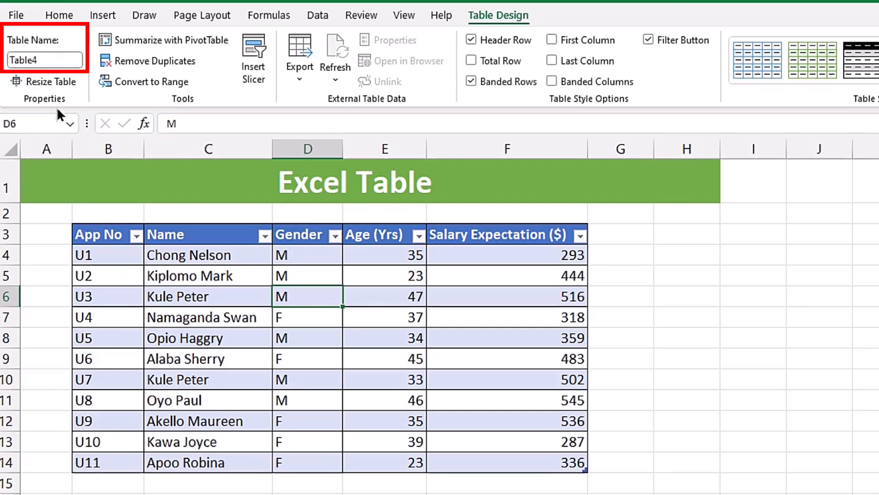
{"action": "left_click", "coordinate": [62, 59]}
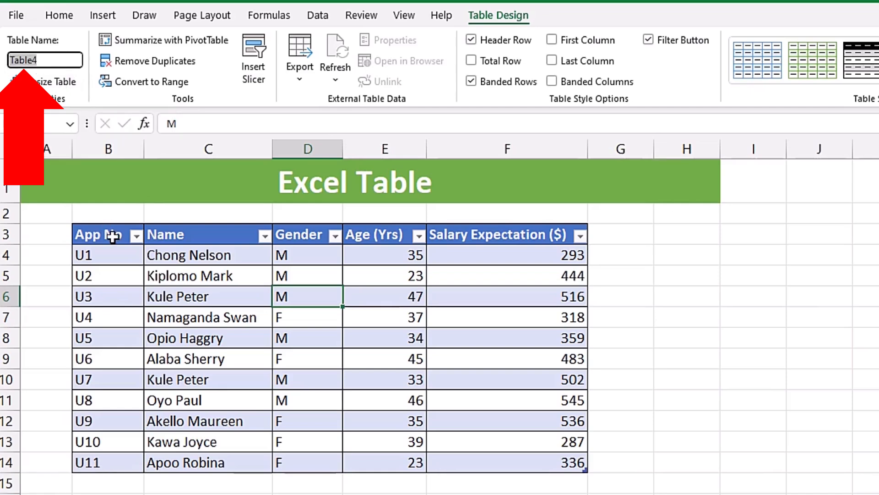
{"action": "type", "text": "Intr"}
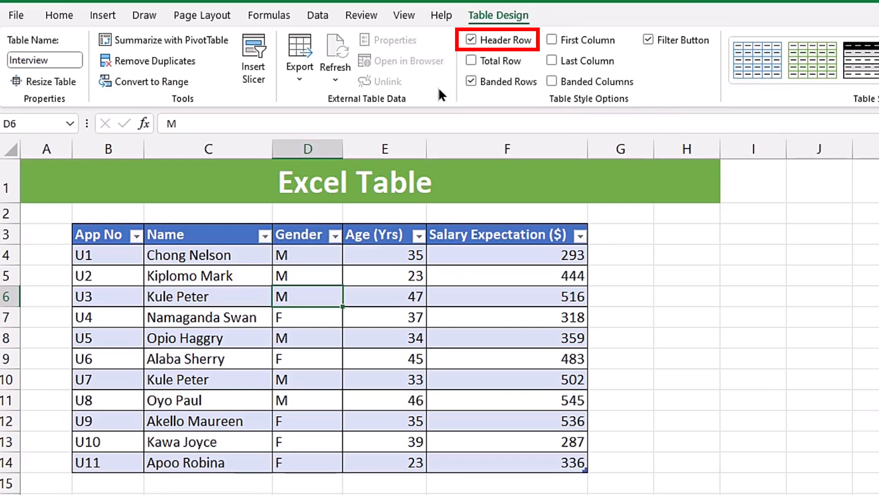
Switch the table's header row off and on again, and do the same with its banded rows
{"action": "left_click", "coordinate": [472, 40]}
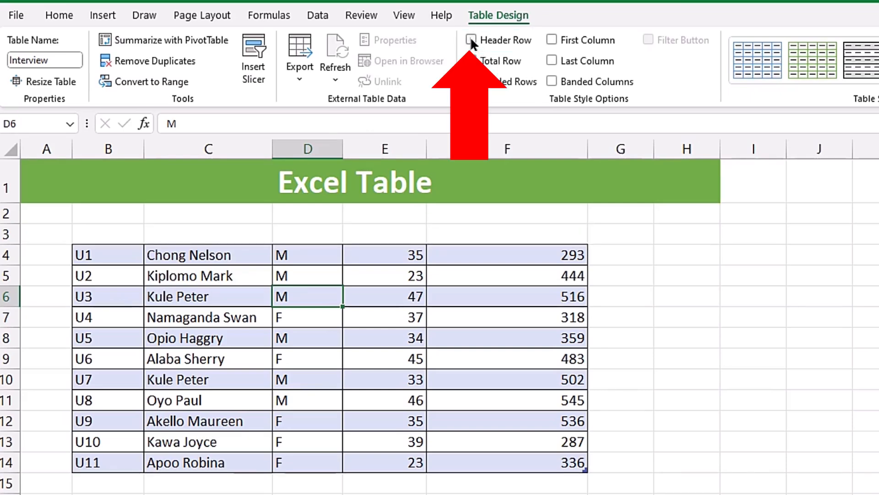
{"action": "left_click", "coordinate": [472, 40]}
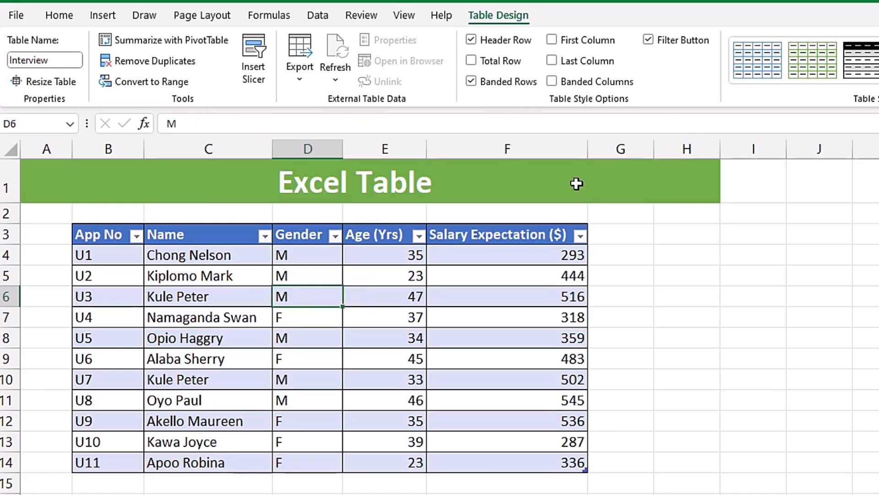
{"action": "left_click", "coordinate": [471, 81]}
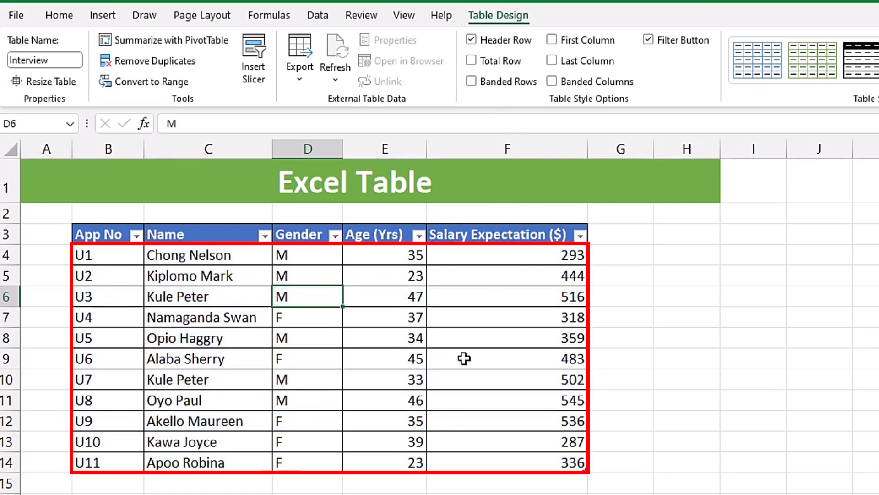
{"action": "left_click", "coordinate": [473, 82]}
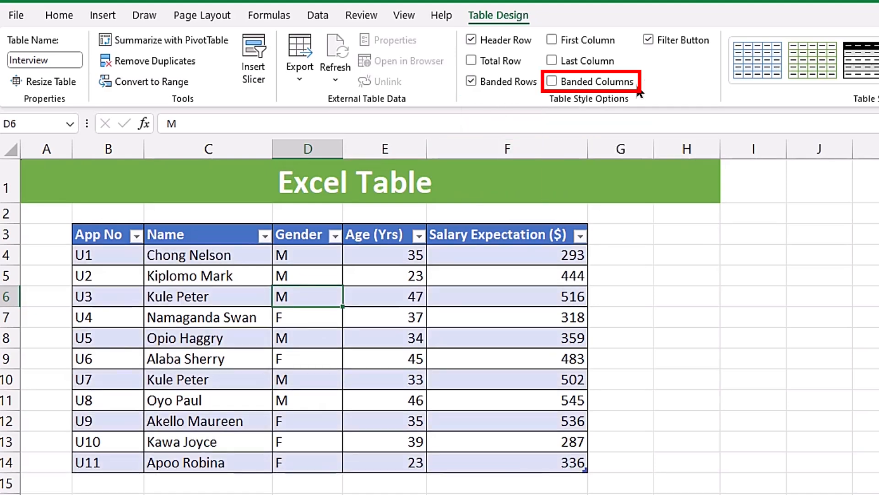
Try banded columns on the table with and without banded rows, and restore banded rows only
{"action": "left_click", "coordinate": [553, 82]}
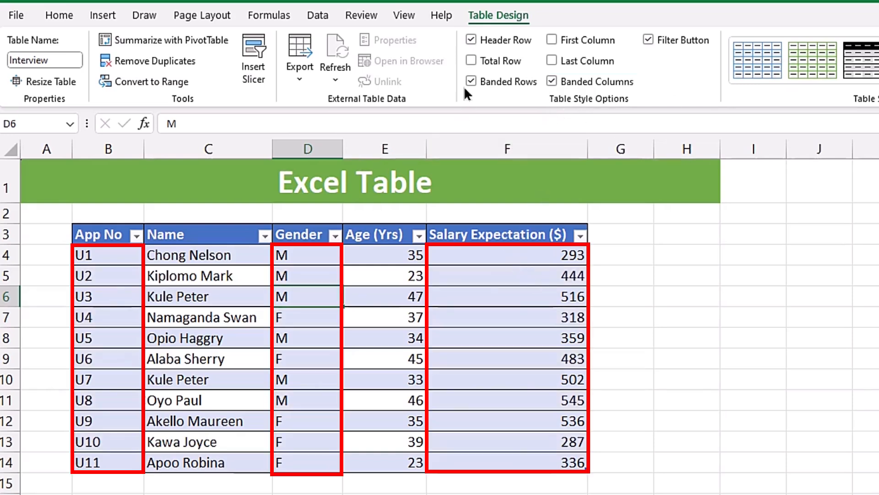
{"action": "left_click", "coordinate": [474, 79]}
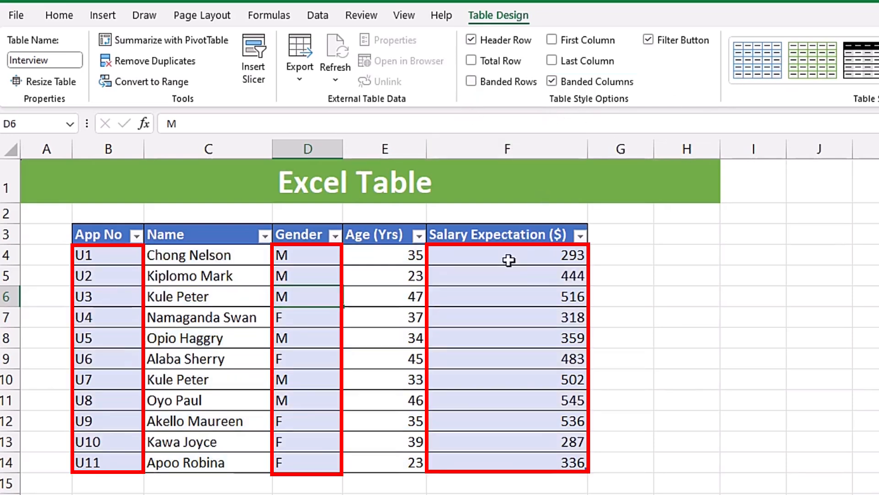
{"action": "left_click", "coordinate": [471, 83]}
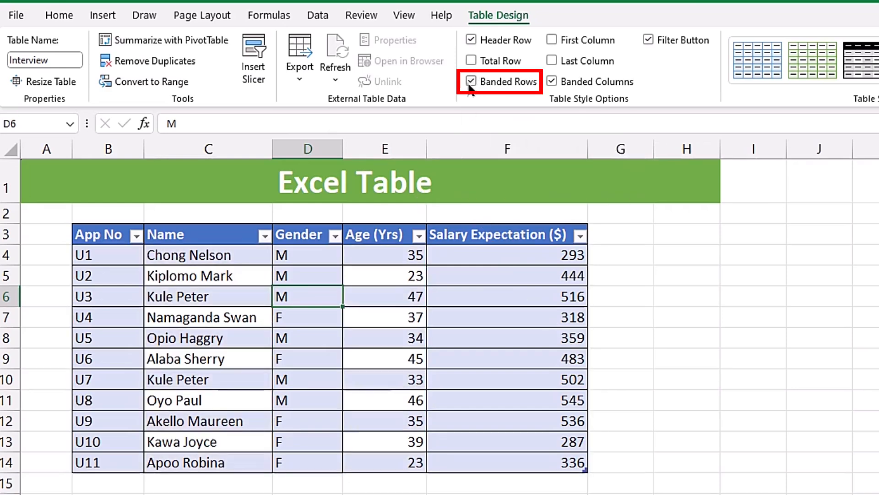
{"action": "left_click", "coordinate": [554, 82]}
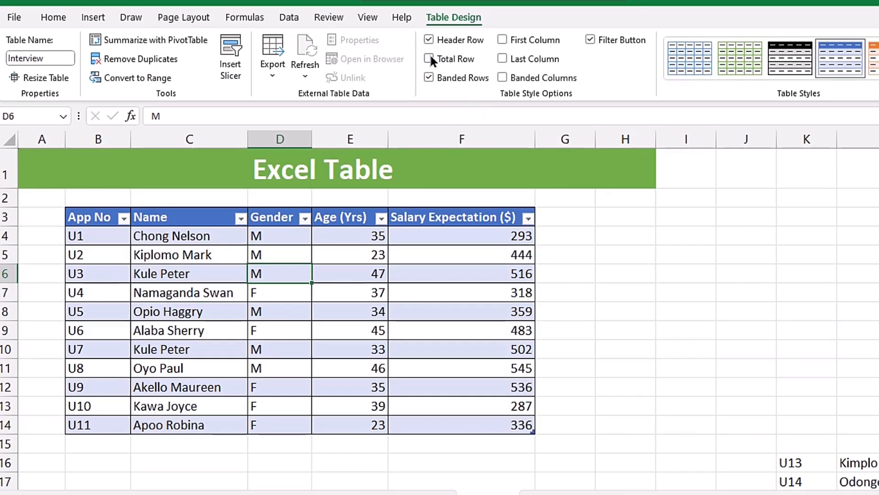
Add a total row to the table and set the Salary Expectation ($) total to Average
{"action": "left_click", "coordinate": [429, 58]}
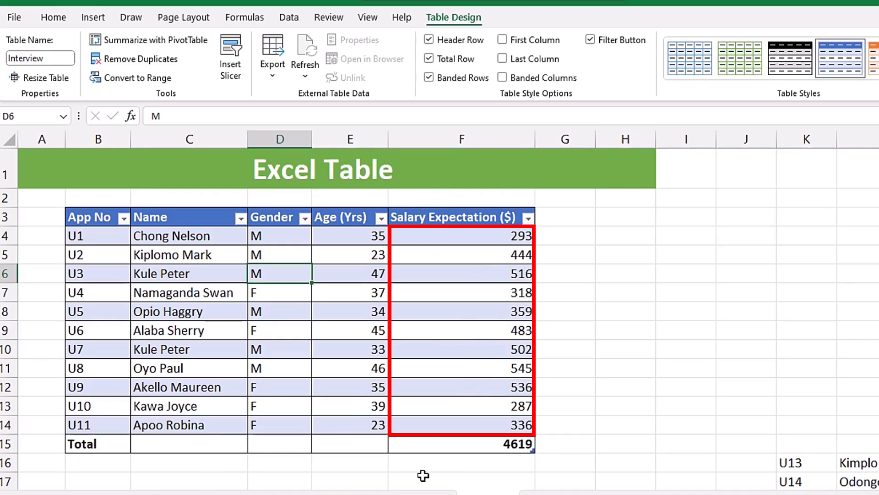
{"action": "left_click", "coordinate": [432, 442]}
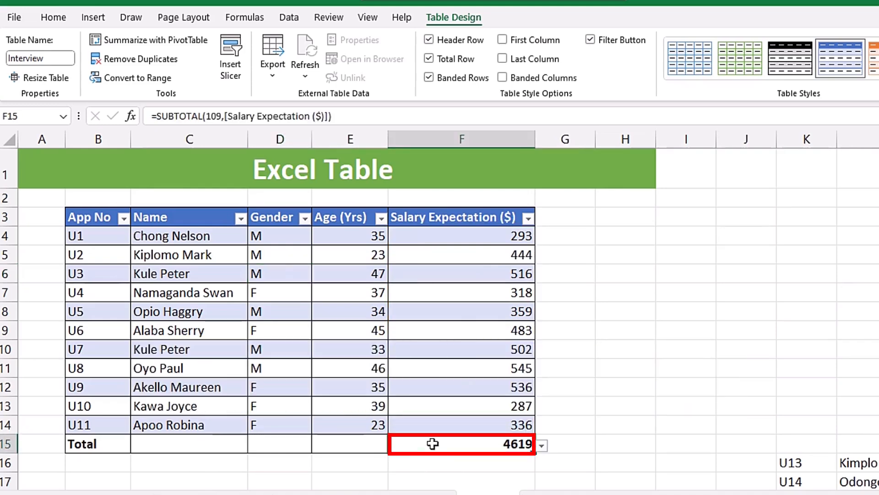
{"action": "left_click", "coordinate": [543, 444]}
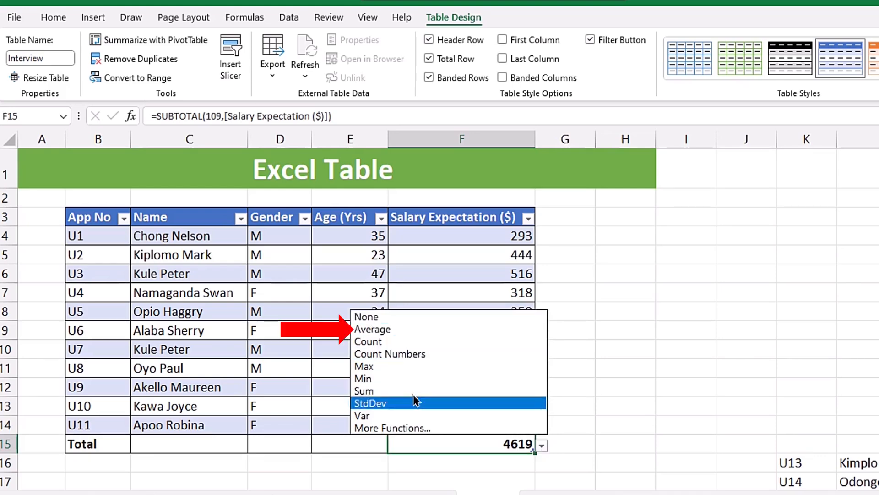
{"action": "left_click", "coordinate": [431, 329]}
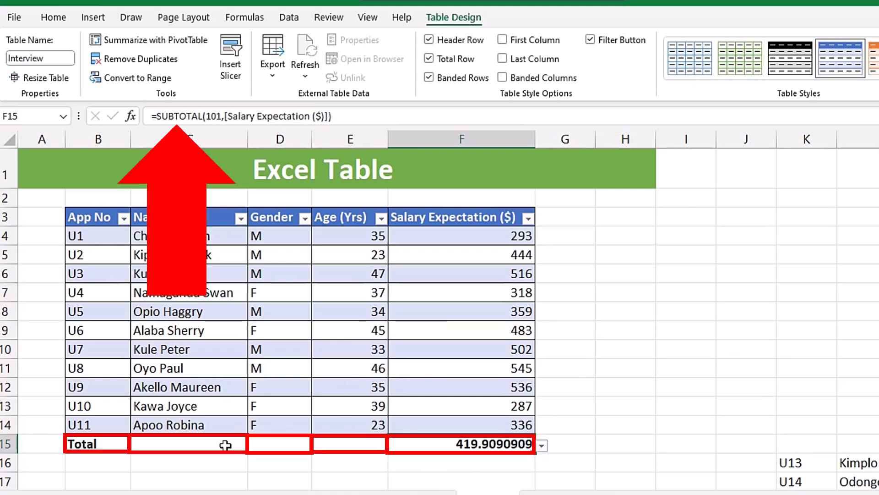
Set the total row's function for the Age (Yrs) column to Average
{"action": "left_click", "coordinate": [350, 445]}
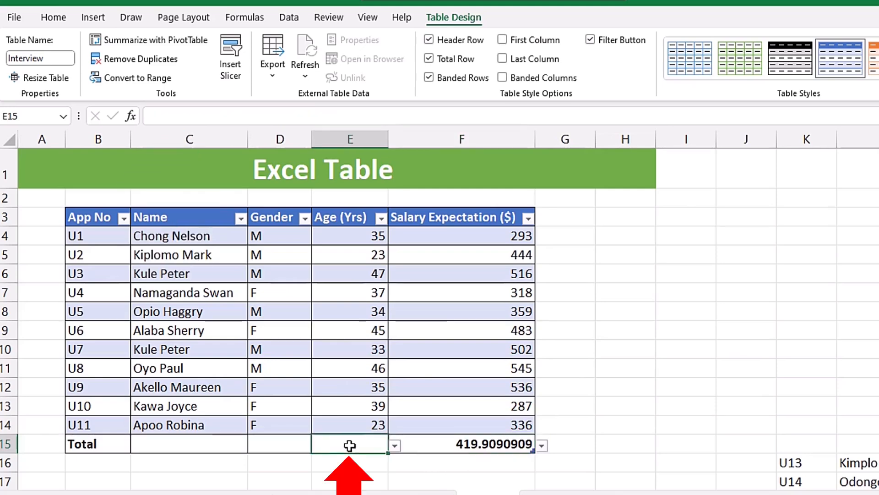
{"action": "left_click", "coordinate": [395, 445]}
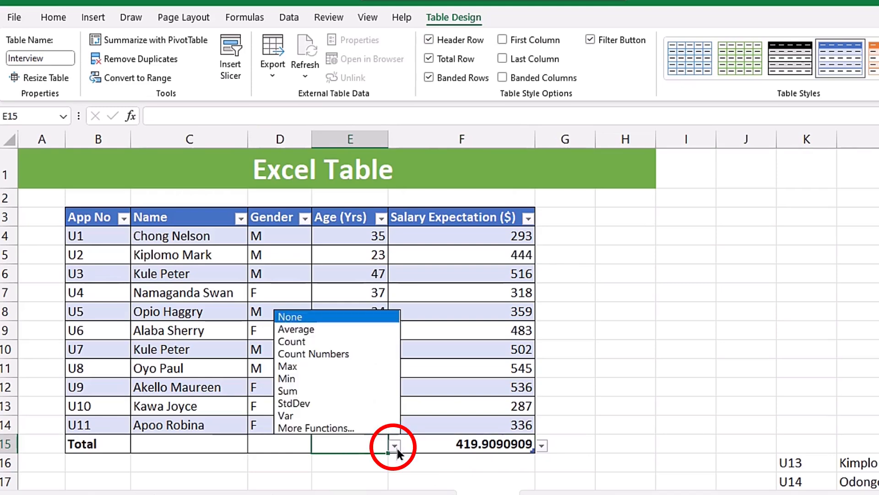
{"action": "left_click", "coordinate": [312, 330]}
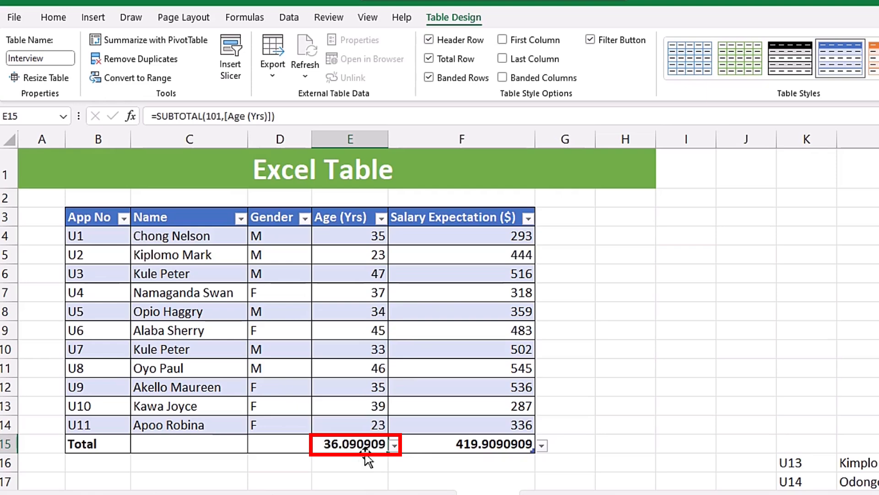
{"action": "left_click", "coordinate": [270, 447]}
{"action": "left_click", "coordinate": [319, 445]}
{"action": "key", "text": "Escape"}
{"action": "left_click", "coordinate": [185, 444]}
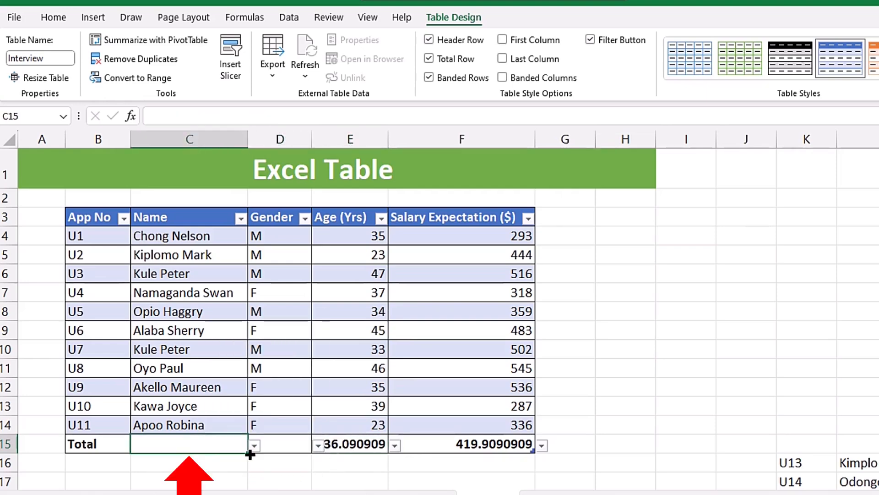
{"action": "left_click", "coordinate": [254, 445]}
{"action": "left_click", "coordinate": [255, 446]}
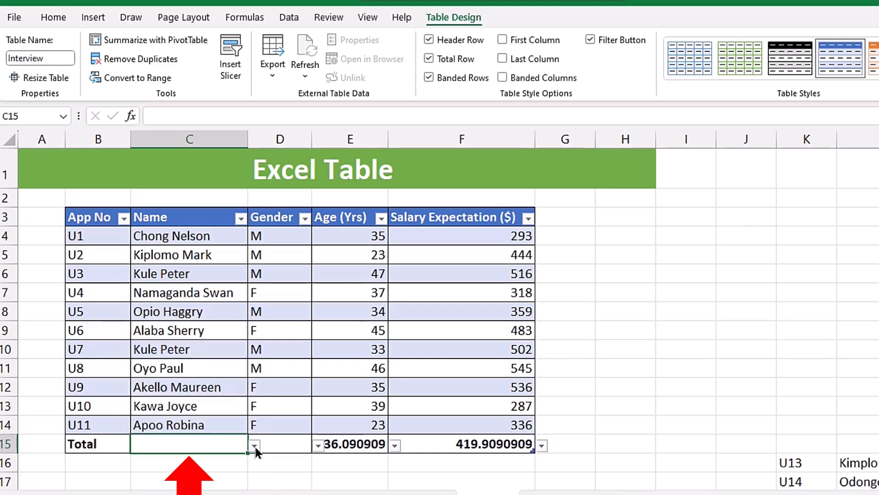
{"action": "left_click", "coordinate": [282, 426]}
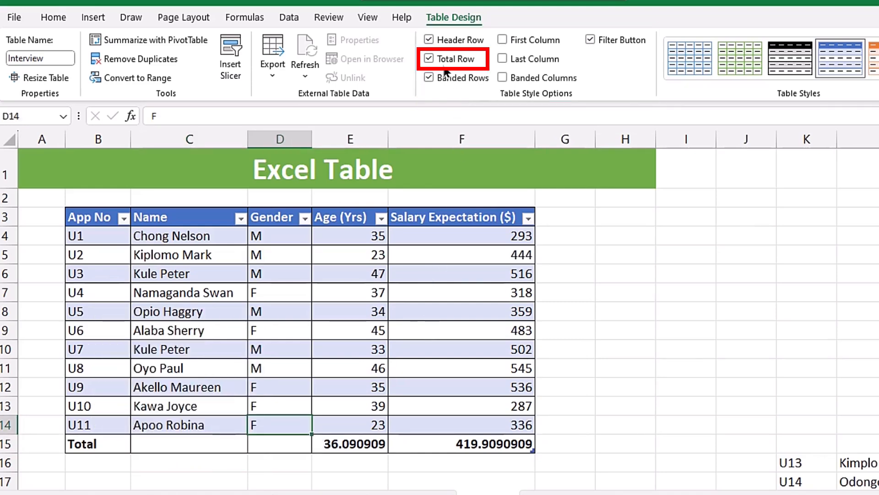
Remove the total row from the Interview table
{"action": "left_click", "coordinate": [429, 60]}
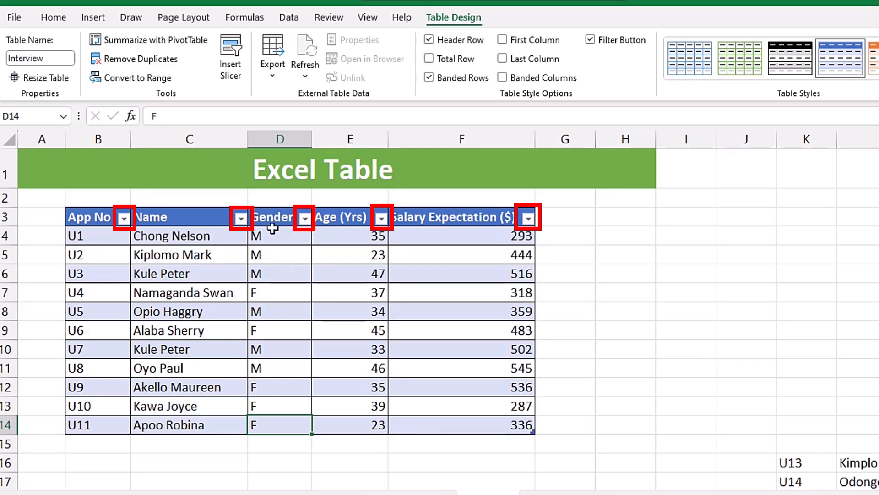
Filter the Gender column to show only M, and undo the filter
{"action": "left_click", "coordinate": [305, 219]}
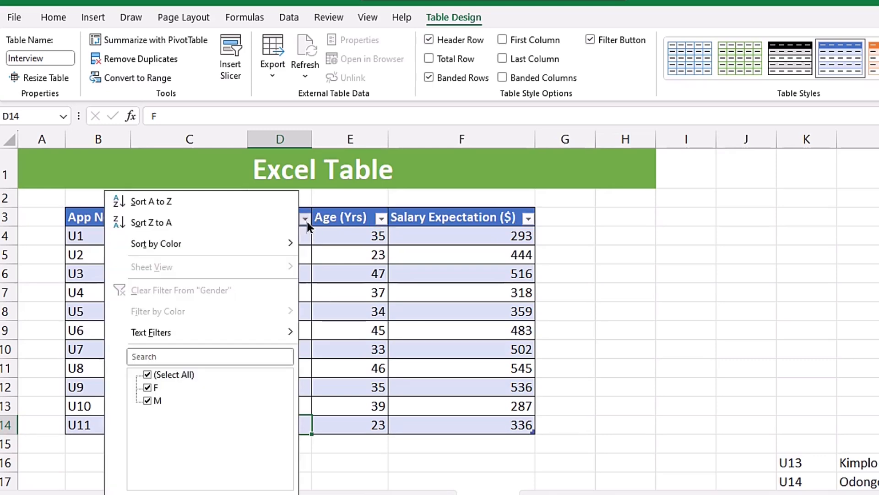
{"action": "left_click", "coordinate": [146, 375]}
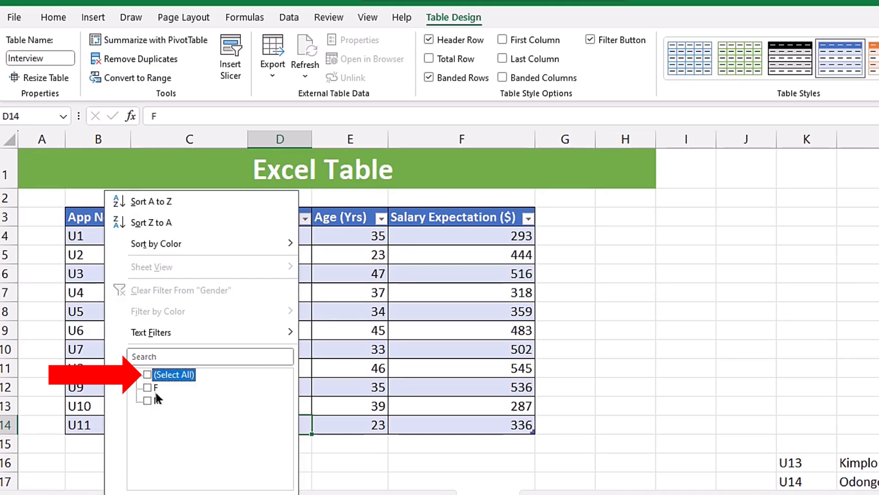
{"action": "left_click", "coordinate": [148, 399]}
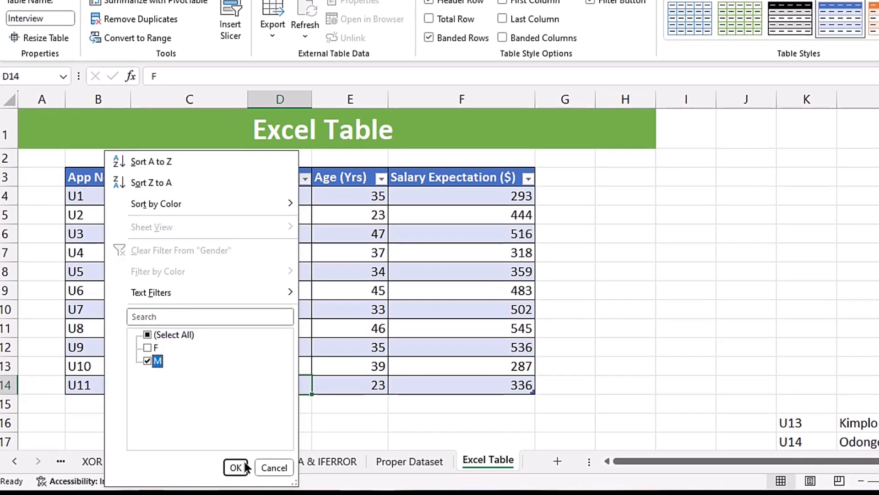
{"action": "left_click", "coordinate": [245, 466]}
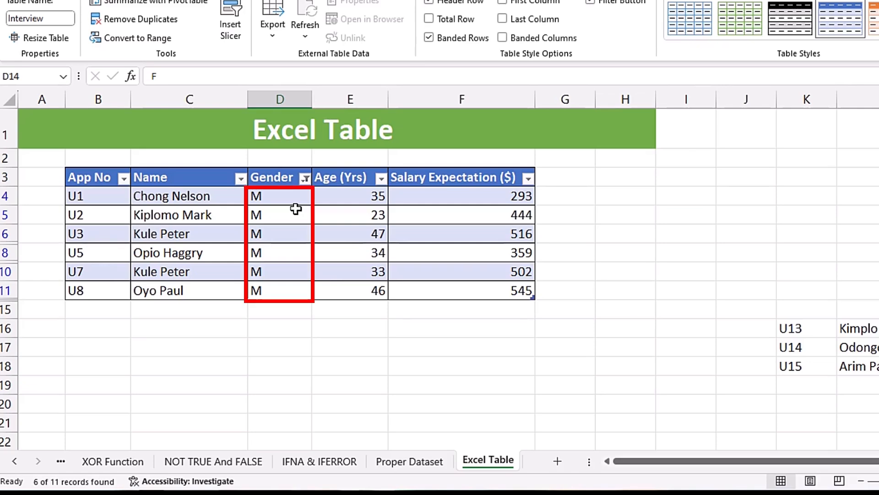
{"action": "key", "text": "ctrl+z"}
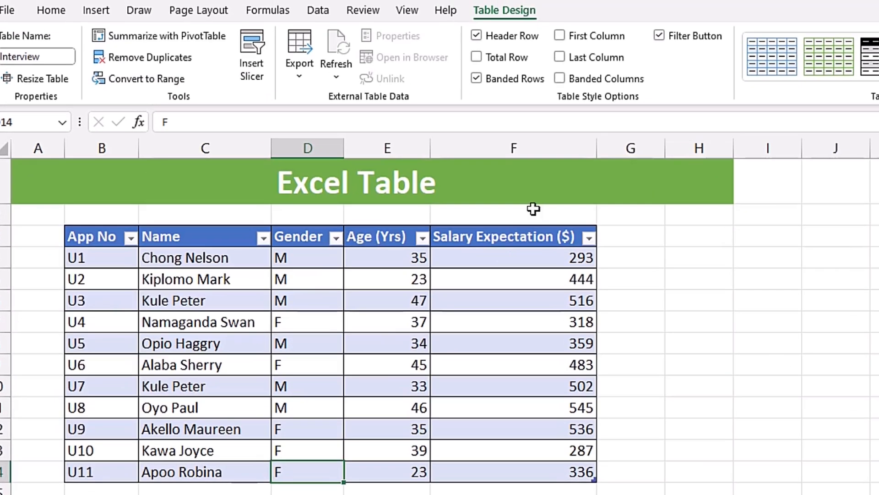
Switch the filter buttons in the table's header row off and on again
{"action": "left_click", "coordinate": [659, 36]}
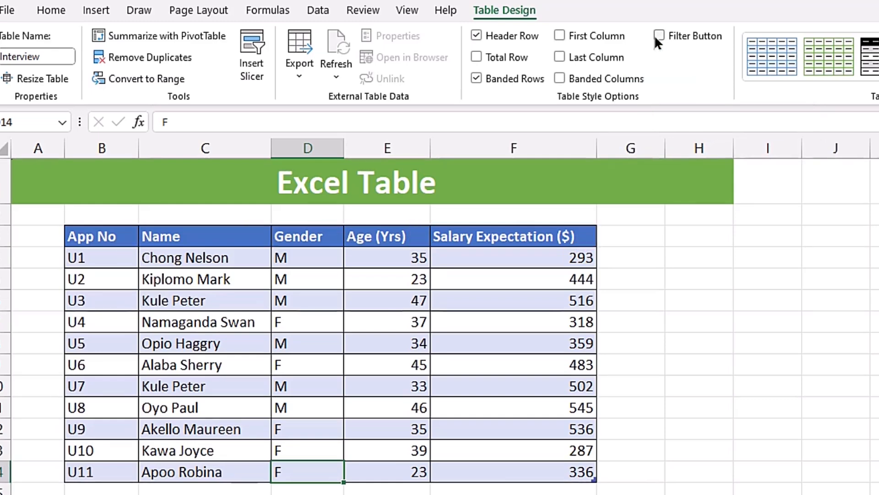
{"action": "left_click", "coordinate": [658, 36]}
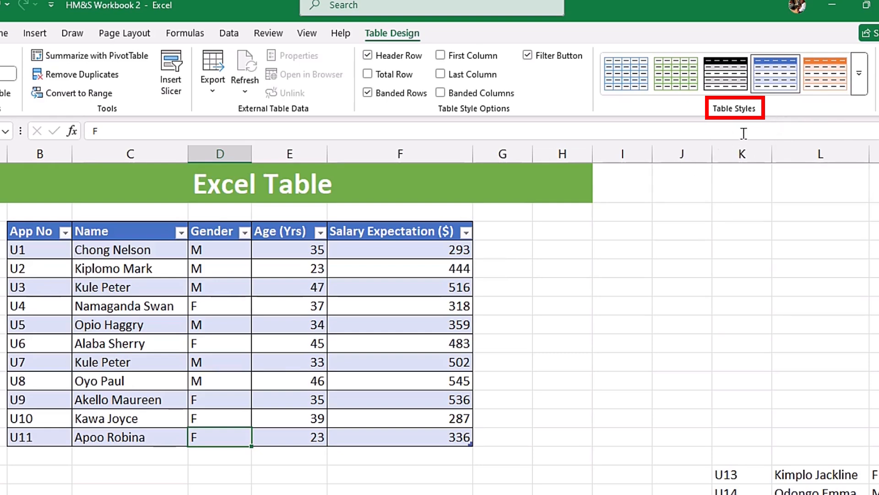
Apply the Green, Table Style Medium 7 style to the table
{"action": "left_click", "coordinate": [860, 72]}
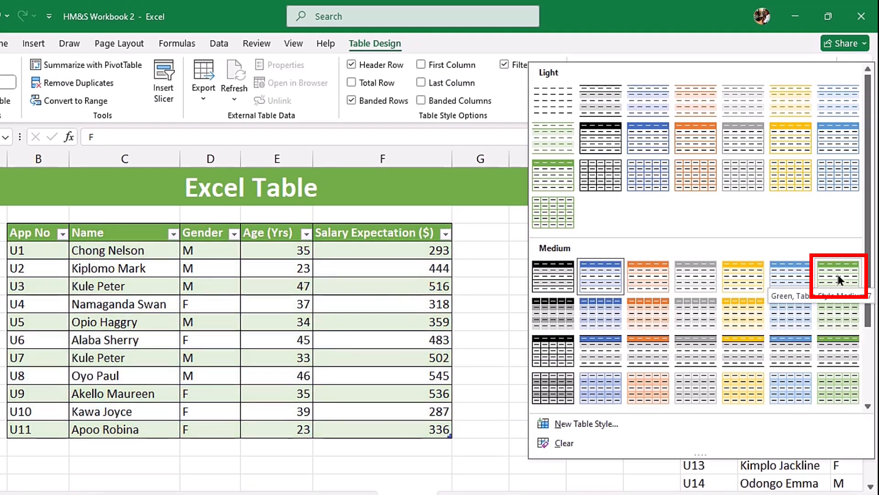
{"action": "left_click", "coordinate": [831, 273]}
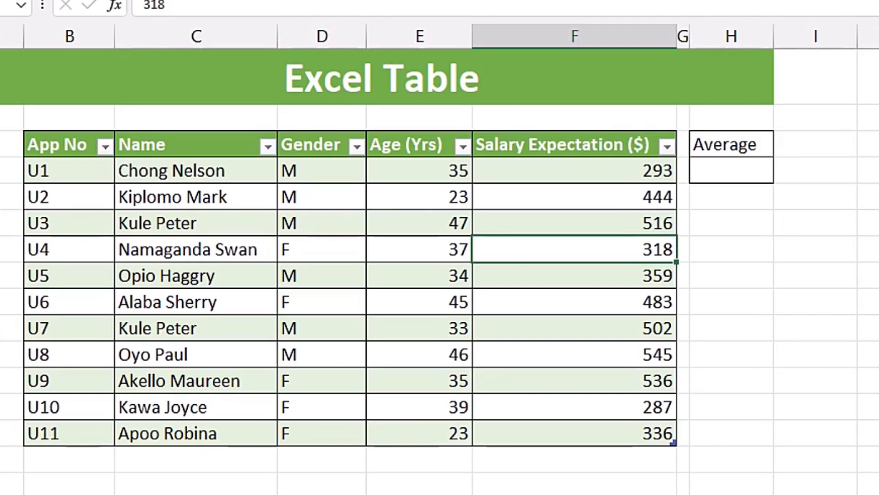
Start an AVERAGE formula in cell H4, below the Average heading
{"action": "left_click", "coordinate": [741, 171]}
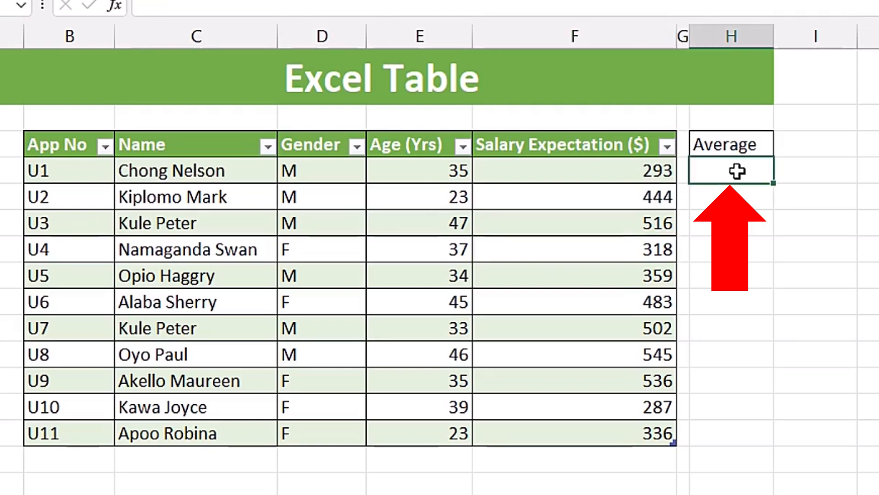
{"action": "type", "text": "=aver"}
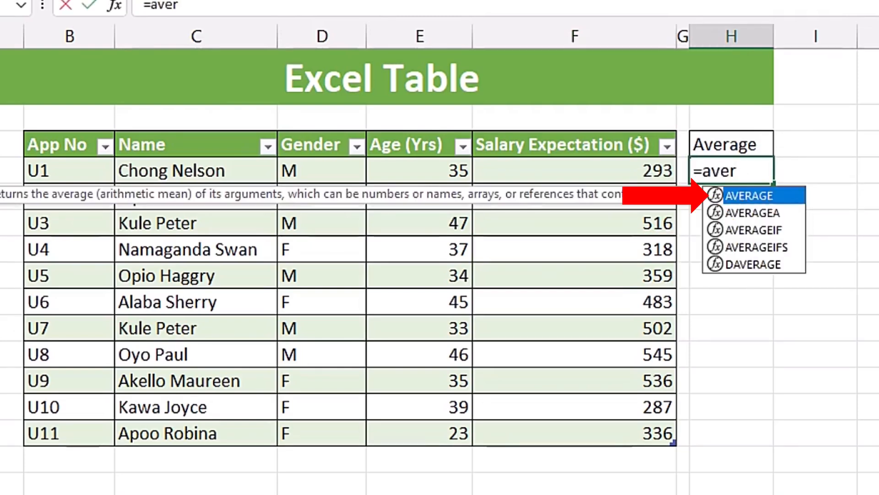
{"action": "key", "text": "Tab"}
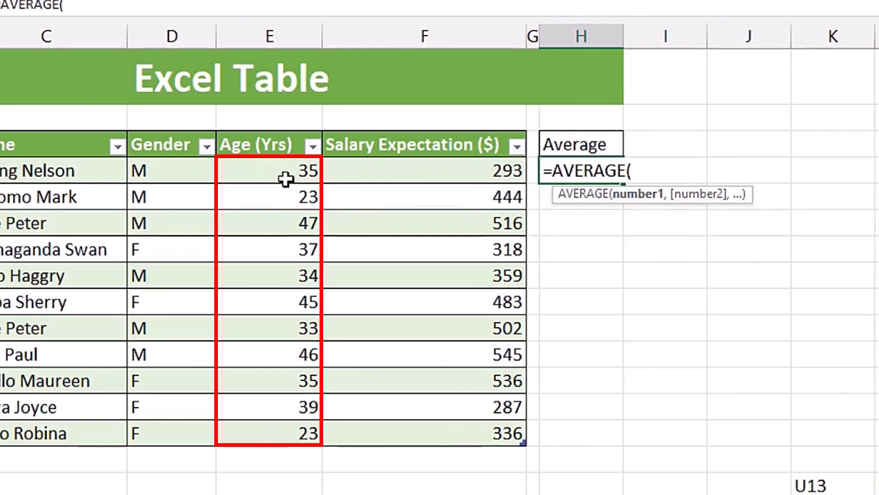
{"action": "left_click_drag", "start_coordinate": [274, 173], "coordinate": [298, 434]}
{"action": "key", "text": "BackSpace"}
{"action": "key", "text": "BackSpace"}
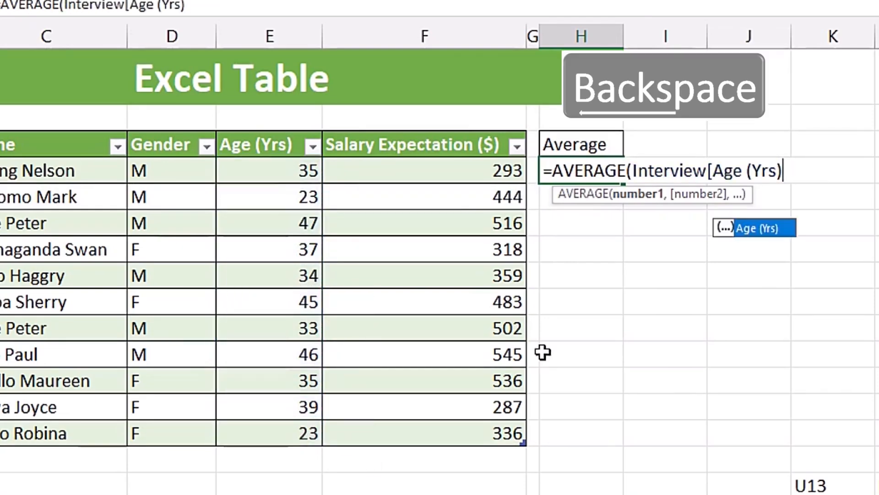
{"action": "key", "text": "BackSpace"}
{"action": "key", "text": "BackSpace"}
{"action": "key", "text": "BackSpace"}
{"action": "key", "text": "BackSpace"}
{"action": "key", "text": "BackSpace"}
{"action": "key", "text": "BackSpace"}
{"action": "key", "text": "BackSpace"}
{"action": "key", "text": "BackSpace"}
{"action": "key", "text": "BackSpace"}
{"action": "key", "text": "BackSpace"}
{"action": "key", "text": "BackSpace"}
{"action": "key", "text": "BackSpace"}
{"action": "key", "text": "BackSpace"}
{"action": "key", "text": "BackSpace"}
{"action": "key", "text": "BackSpace"}
{"action": "key", "text": "BackSpace"}
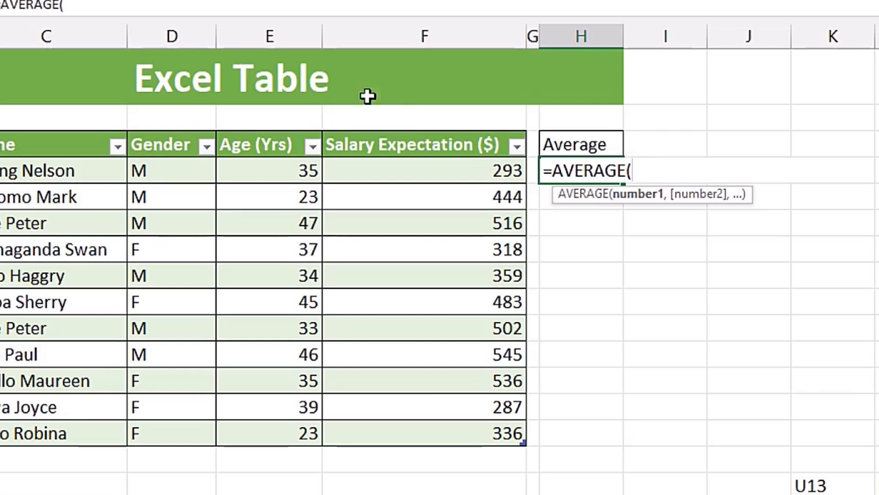
Use the table's entire Age (Yrs) column as the AVERAGE argument and complete the formula =AVERAGE(Interview[Age (Yrs)])
{"action": "left_click", "coordinate": [259, 130]}
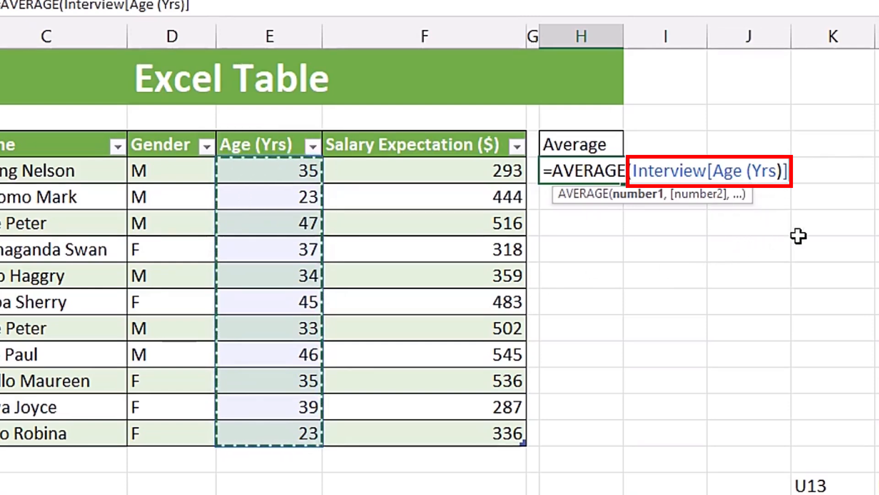
{"action": "key", "text": "Return"}
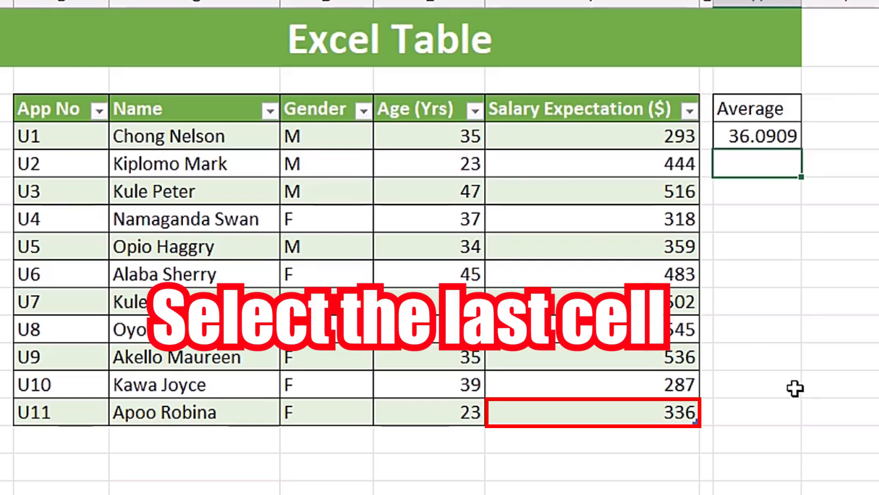
Add a new last row to the table with App No U12, the applicant's name, Gender F, Age 28 and Salary Expectation 300
{"action": "left_click", "coordinate": [643, 412]}
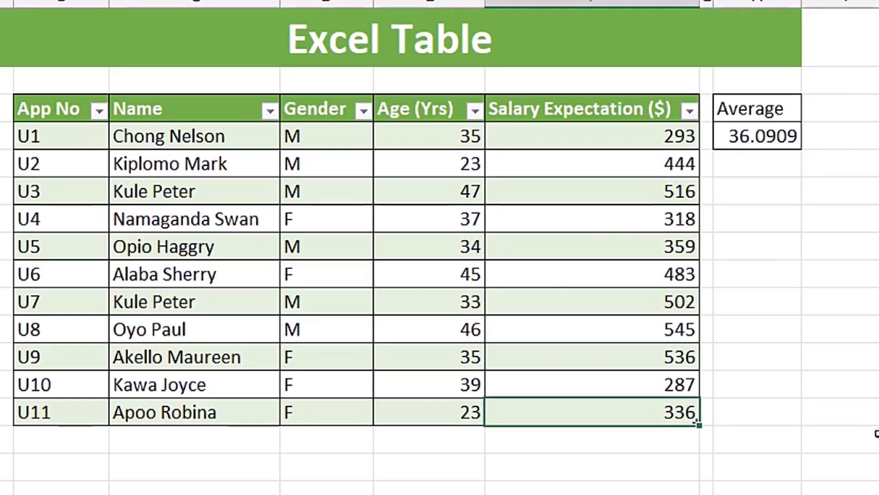
{"action": "key", "text": "Tab"}
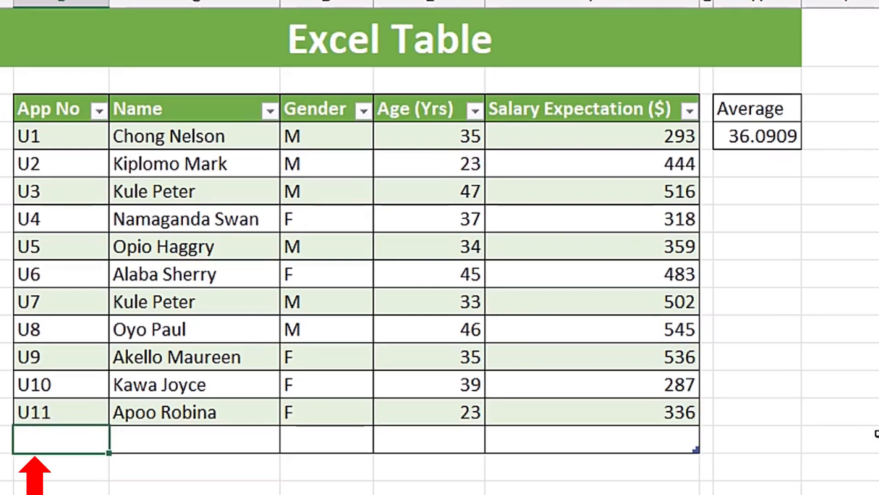
{"action": "key", "text": "Tab"}
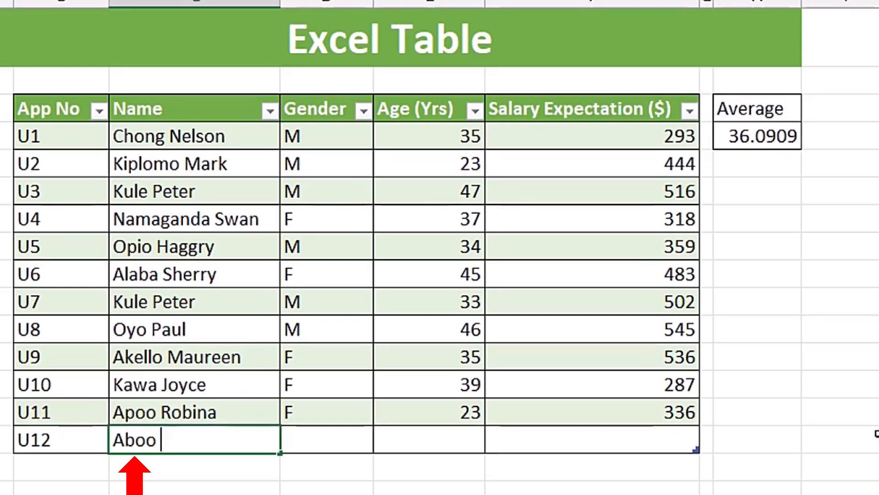
{"action": "key", "text": "Tab"}
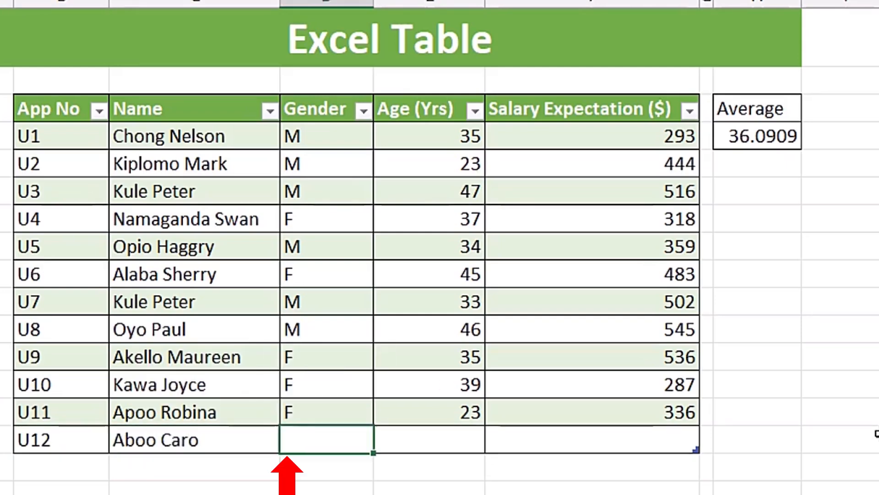
{"action": "type", "text": "F"}
{"action": "key", "text": "Tab"}
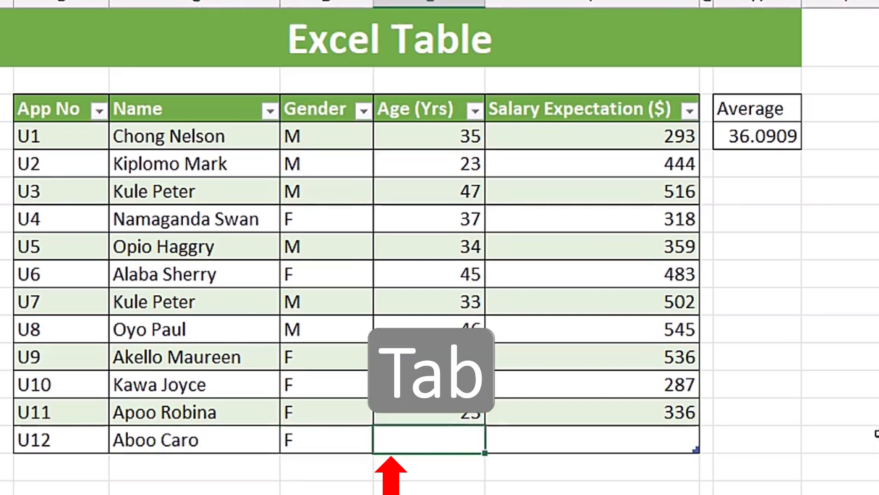
{"action": "type", "text": "28"}
{"action": "key", "text": "Tab"}
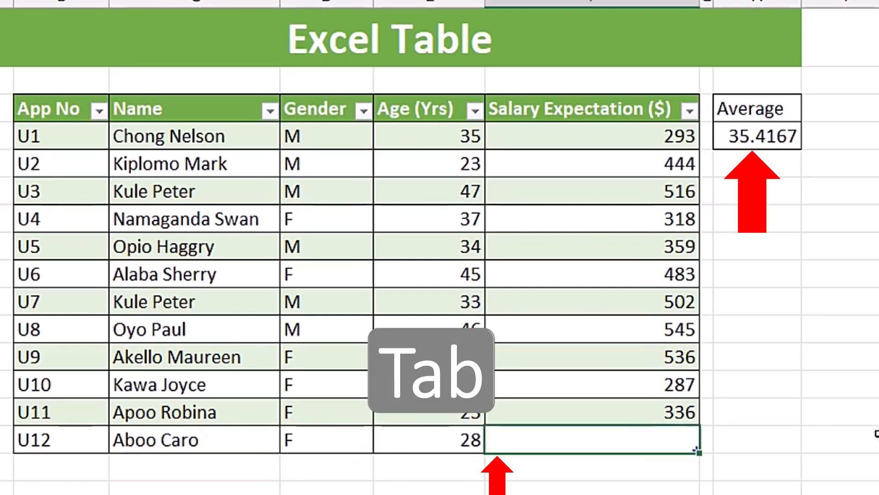
{"action": "type", "text": "300"}
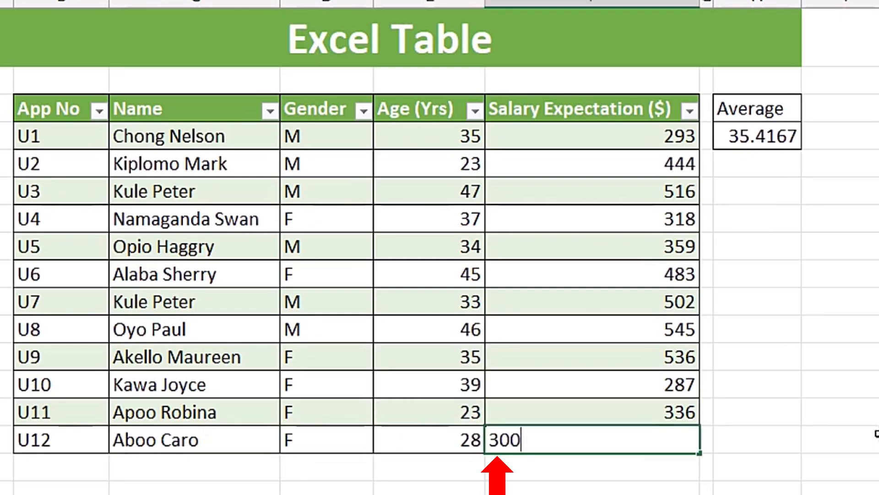
{"action": "key", "text": "Return"}
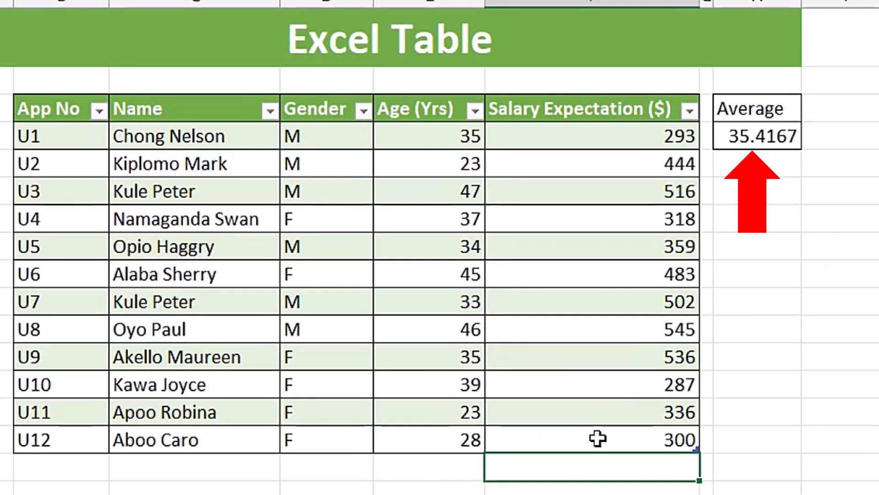
Examine which cells the average formula in H4 references, leaving the formula unchanged
{"action": "double_click", "coordinate": [776, 146]}
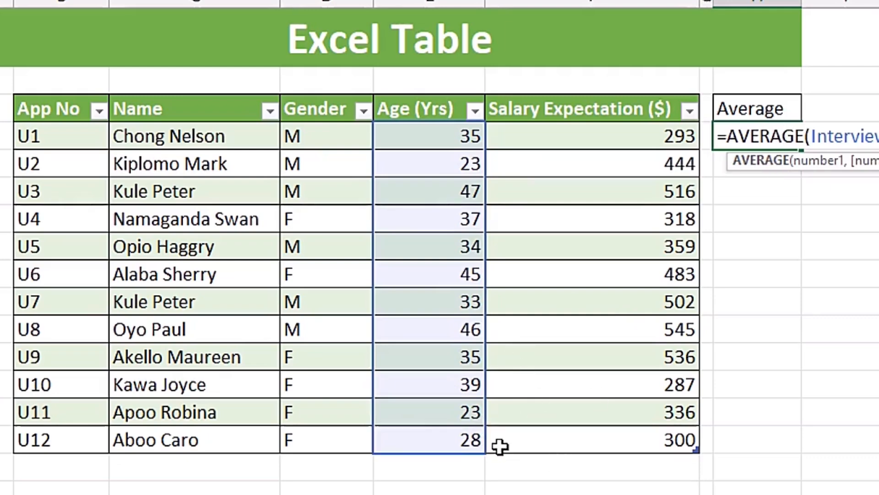
{"action": "key", "text": "Escape"}
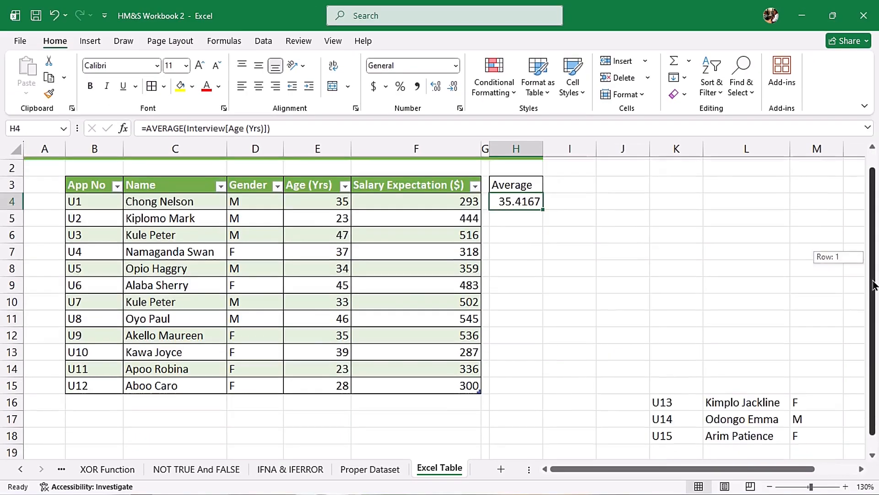
Copy the applicant records U13 to U15 from K16:O18 and paste them directly below the table at B16
{"action": "scroll", "coordinate": [687, 383], "scroll_direction": "down", "scroll_amount": 1}
{"action": "left_click_drag", "start_coordinate": [670, 385], "coordinate": [847, 416]}
{"action": "key", "text": "ctrl+c"}
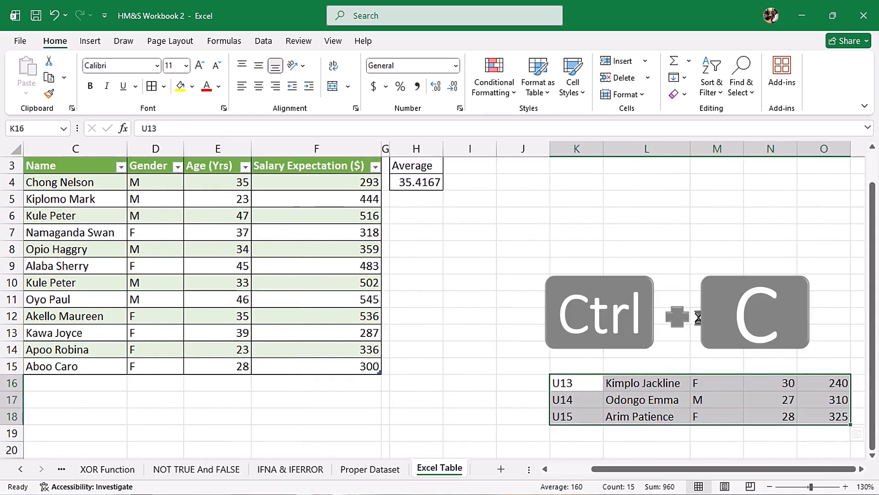
{"action": "scroll", "coordinate": [468, 454], "scroll_direction": "left", "scroll_amount": 2}
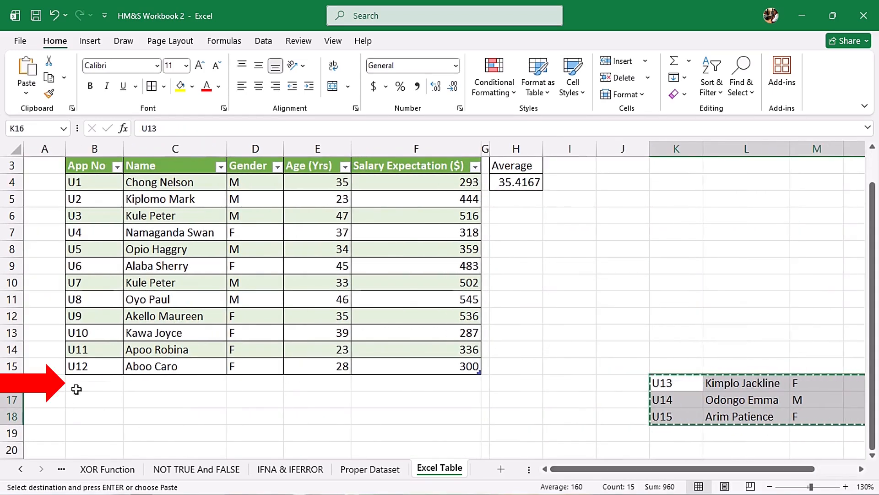
{"action": "left_click", "coordinate": [85, 383]}
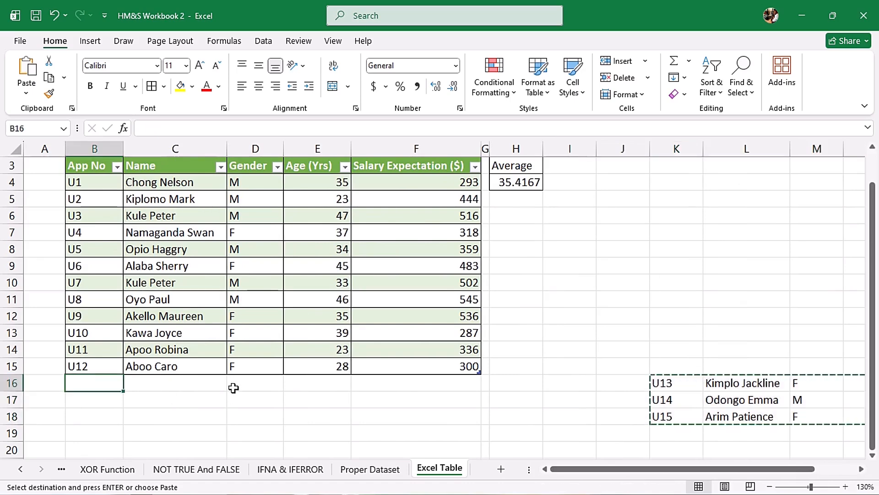
{"action": "key", "text": "ctrl+v"}
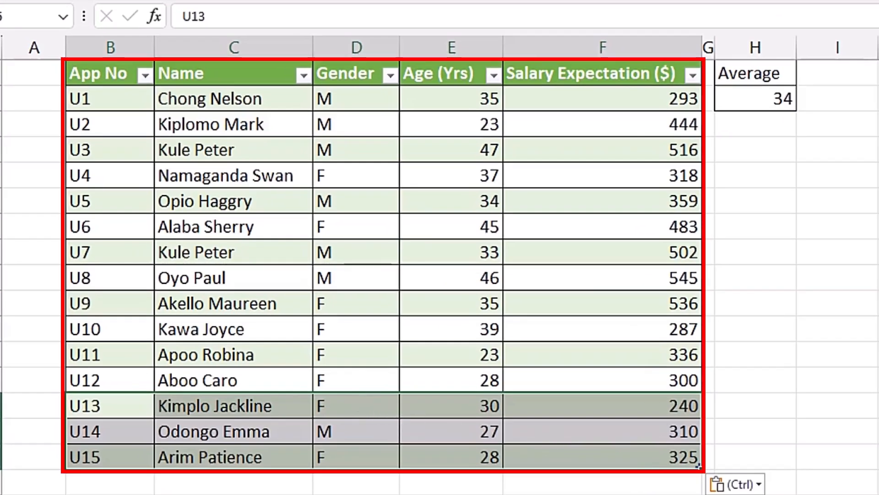
Inspect the average formula's referenced range again with the pasted records included in the table
{"action": "left_click", "coordinate": [754, 95]}
{"action": "double_click", "coordinate": [755, 94]}
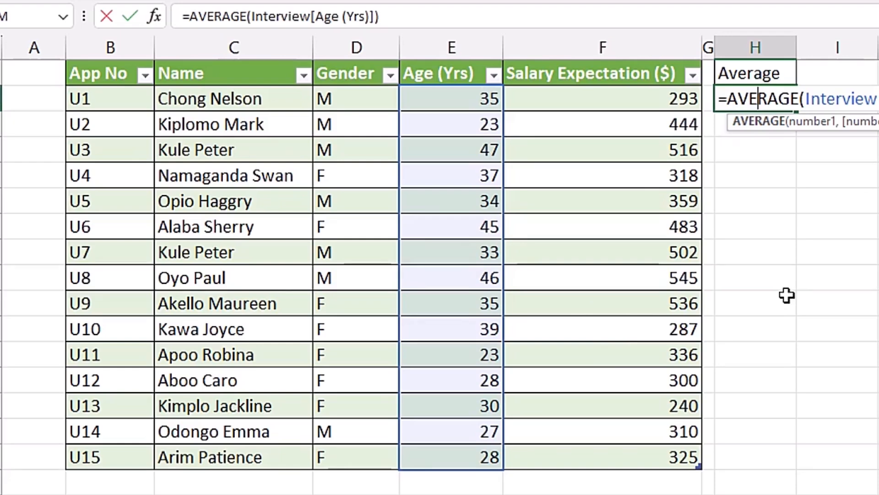
{"action": "key", "text": "ctrl+Return"}
{"action": "key", "text": "Escape"}
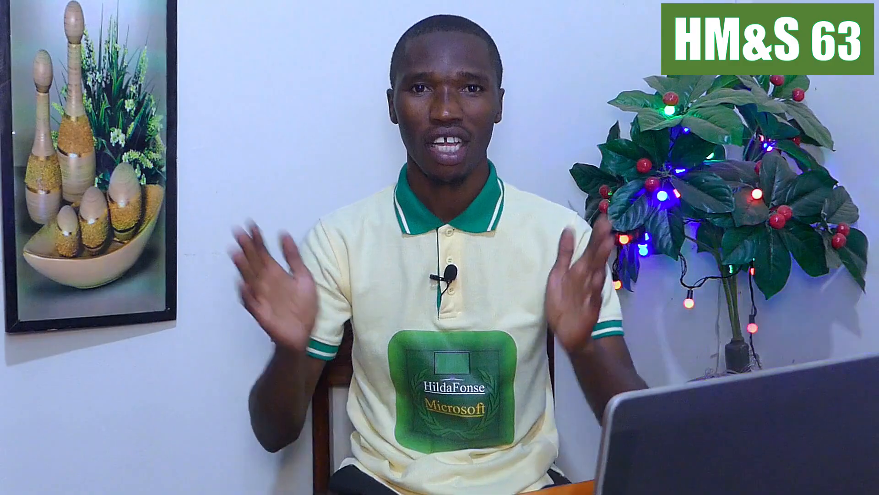